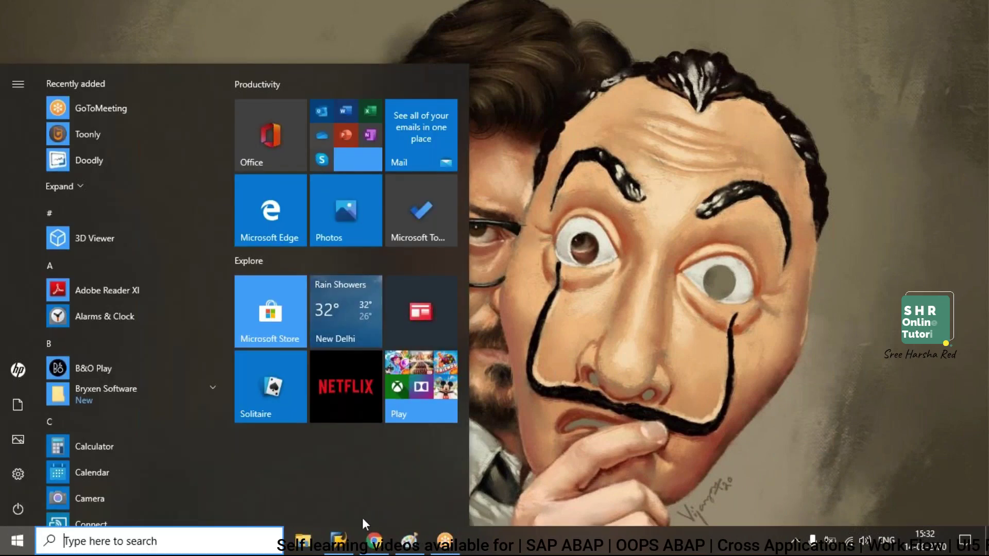
- Launch Notepad from the Start menu search and maximize its blank untitled document
{"action": "left_click", "coordinate": [348, 540]}
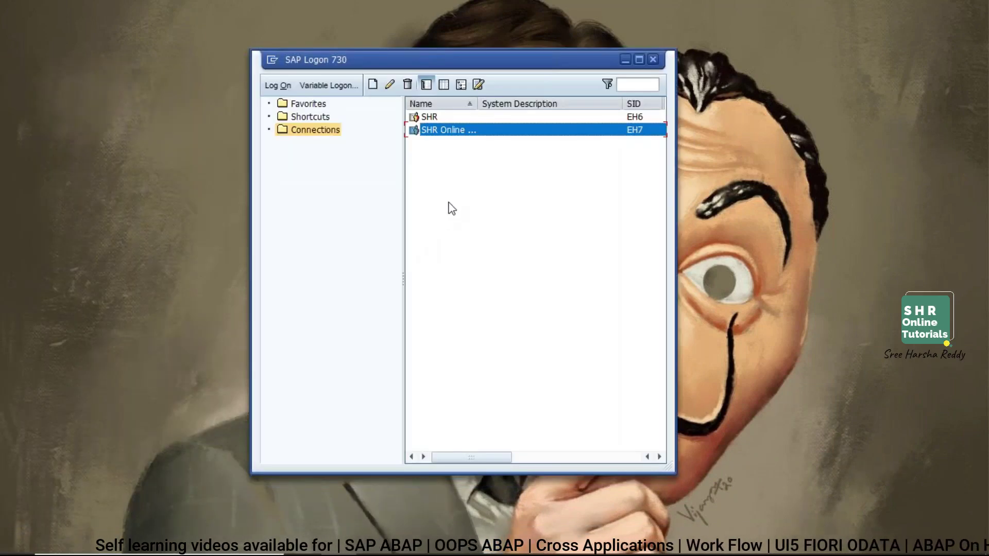
{"action": "key", "text": "super"}
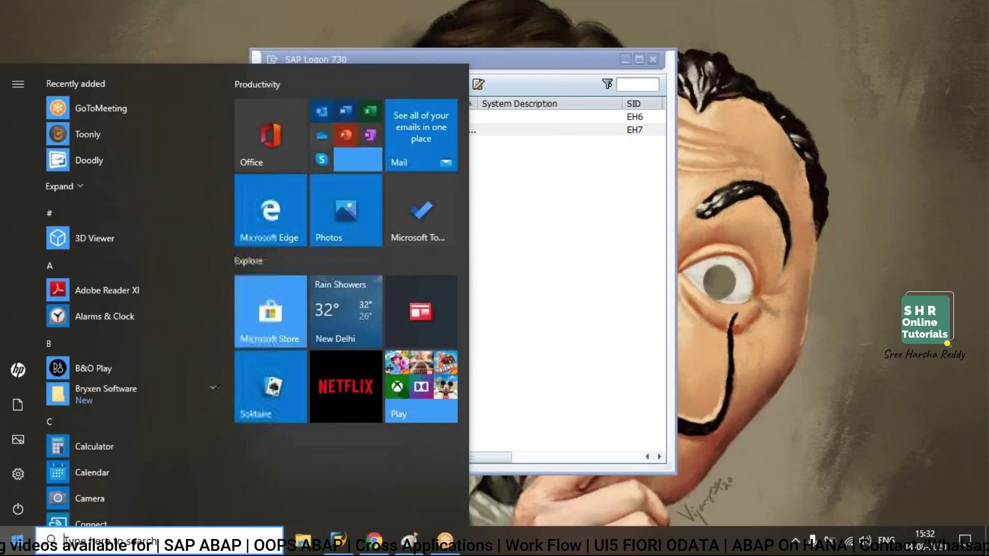
{"action": "type", "text": "note"}
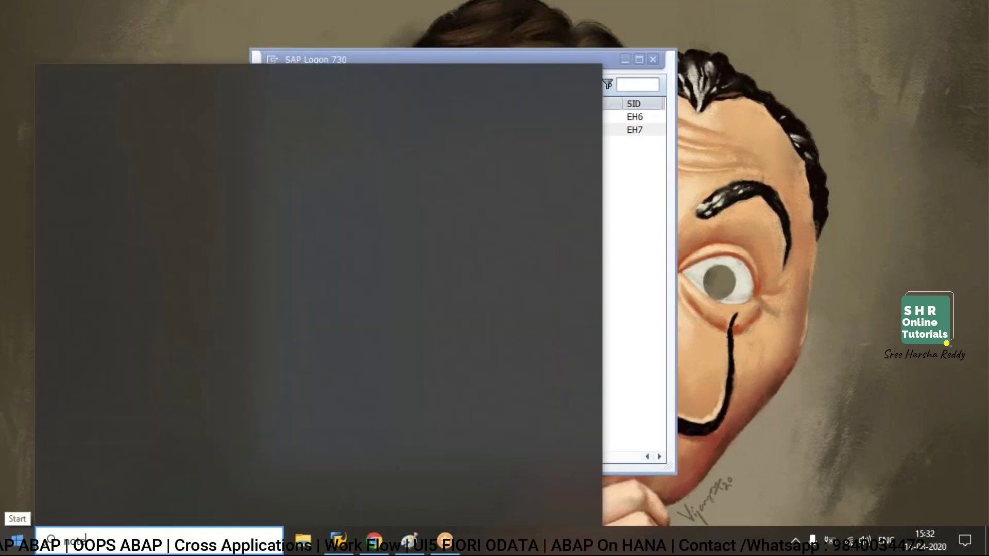
{"action": "key", "text": "Return"}
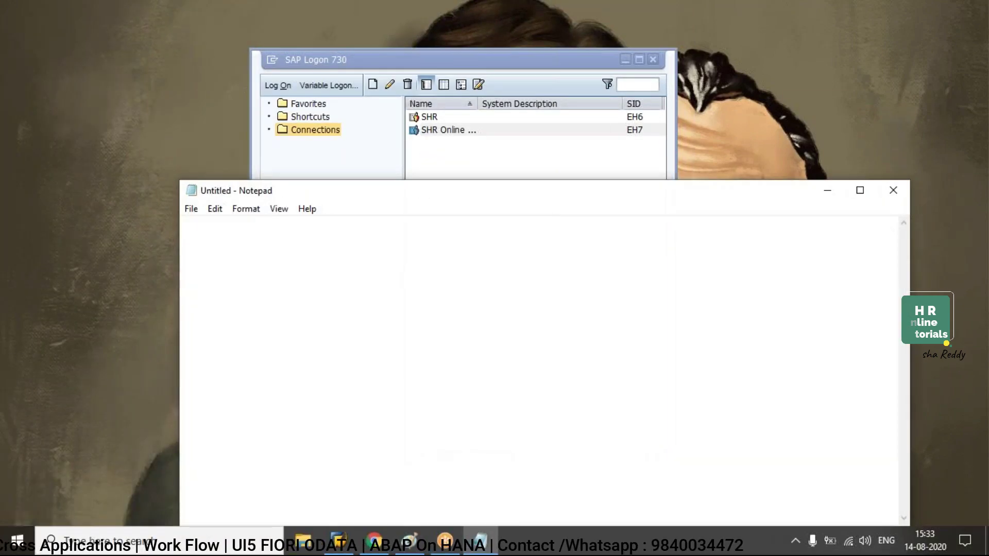
{"action": "left_click", "coordinate": [859, 190]}
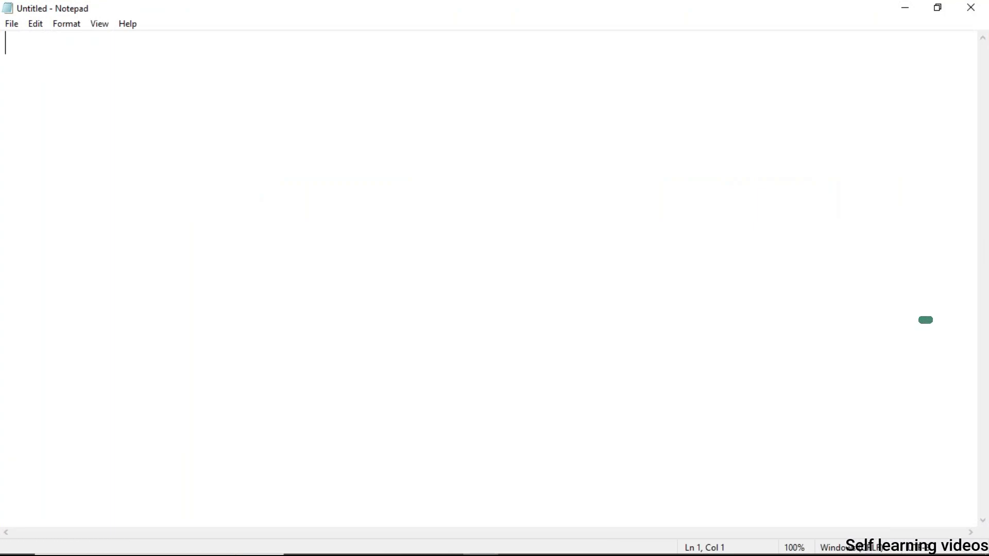
- Log on to EH7 with the saved user and password, continuing without ending other logons
{"action": "key", "text": "super"}
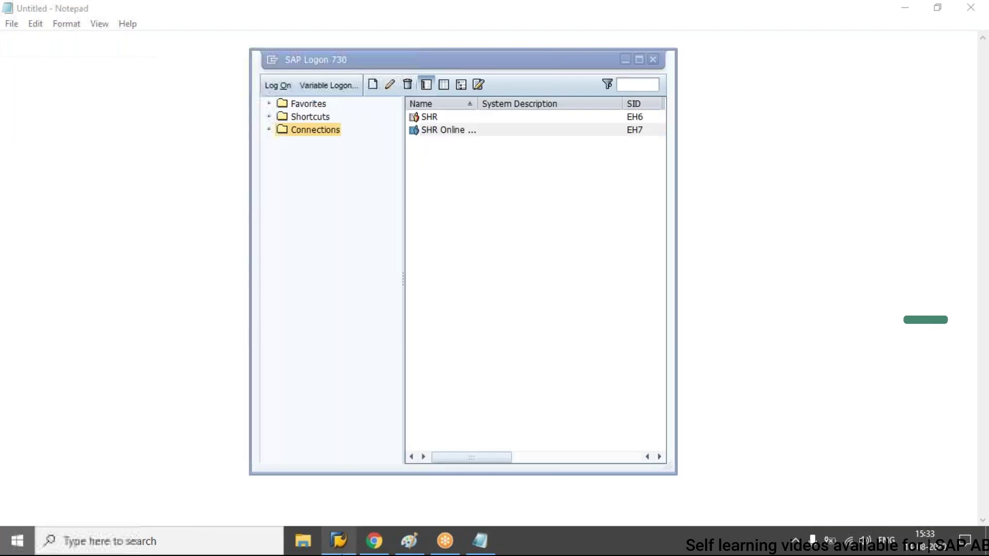
{"action": "left_click", "coordinate": [458, 133]}
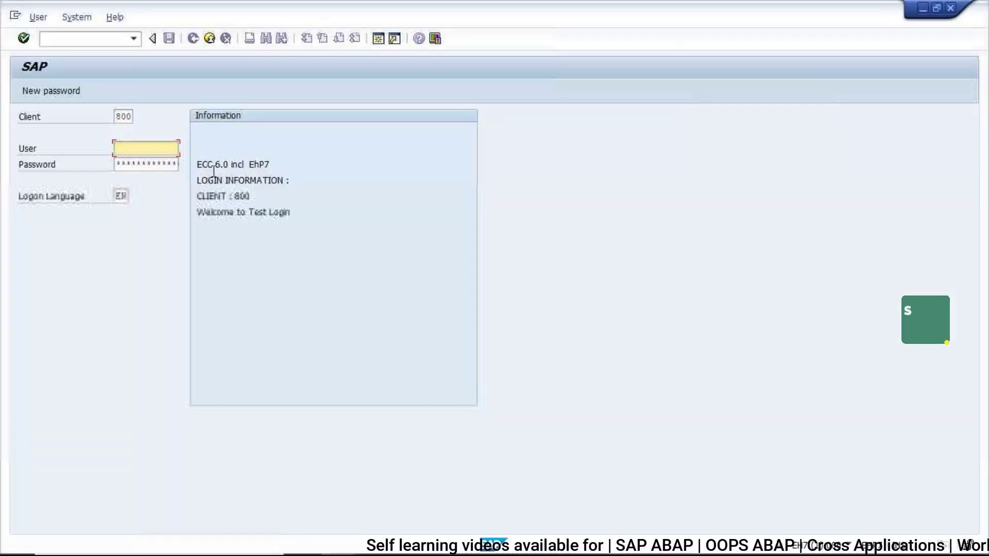
{"action": "type", "text": "U"}
{"action": "left_click", "coordinate": [155, 172]}
{"action": "left_click", "coordinate": [152, 163]}
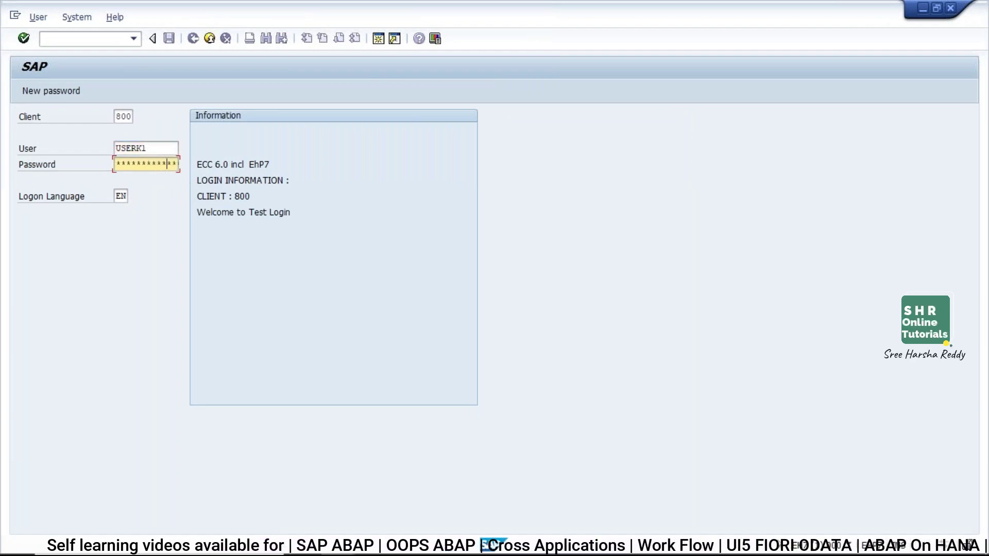
{"action": "key", "text": "Return"}
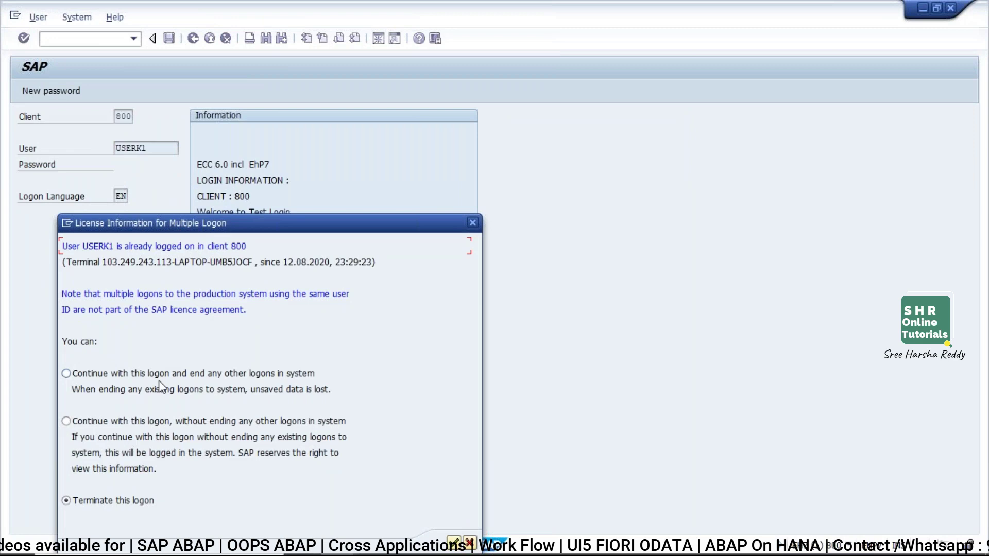
{"action": "left_click", "coordinate": [153, 420]}
{"action": "key", "text": "Return"}
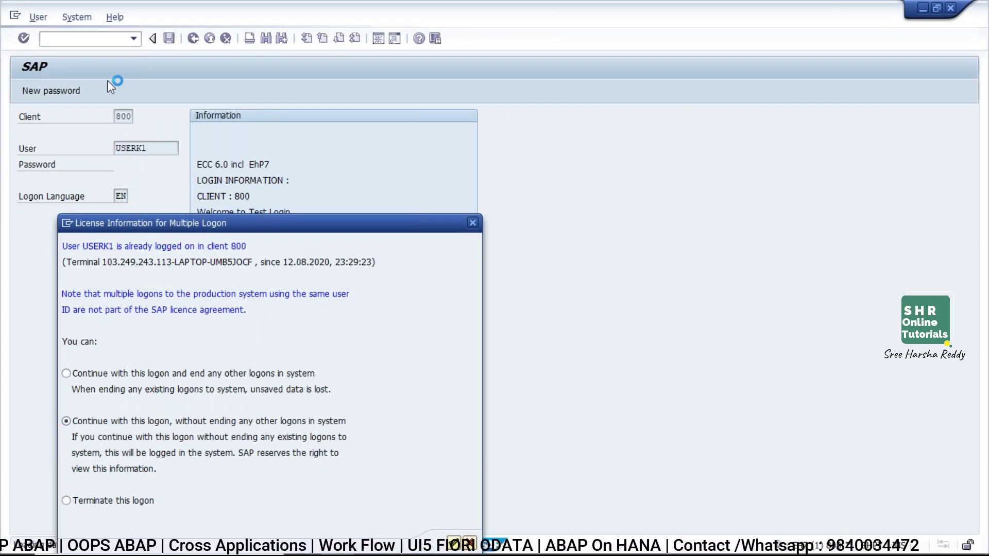
{"action": "left_click", "coordinate": [134, 39]}
- Run SE38 and select program zporgram_1 in the ABAP Editor
{"action": "left_click", "coordinate": [97, 63]}
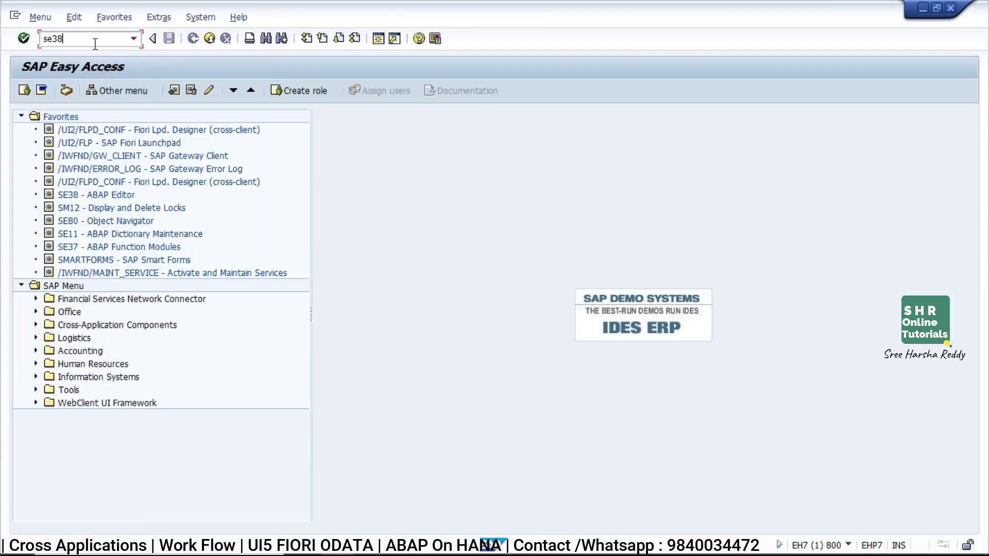
{"action": "key", "text": "Return"}
{"action": "left_click", "coordinate": [146, 148]}
{"action": "left_click", "coordinate": [100, 174]}
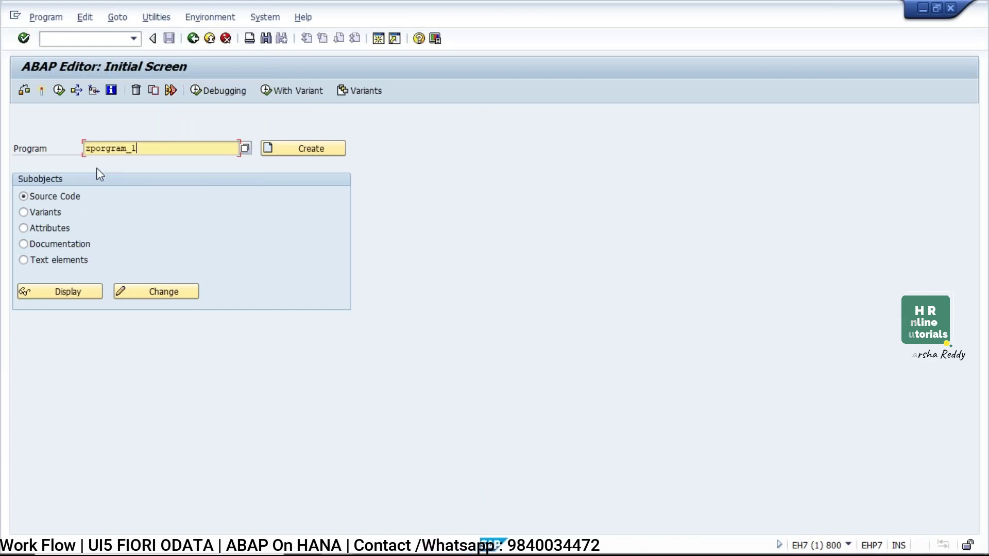
- Debug zporgram_1 with /h, exit the debugger, then start Create Material with debugging
{"action": "left_click", "coordinate": [71, 38]}
{"action": "key", "text": "Return"}
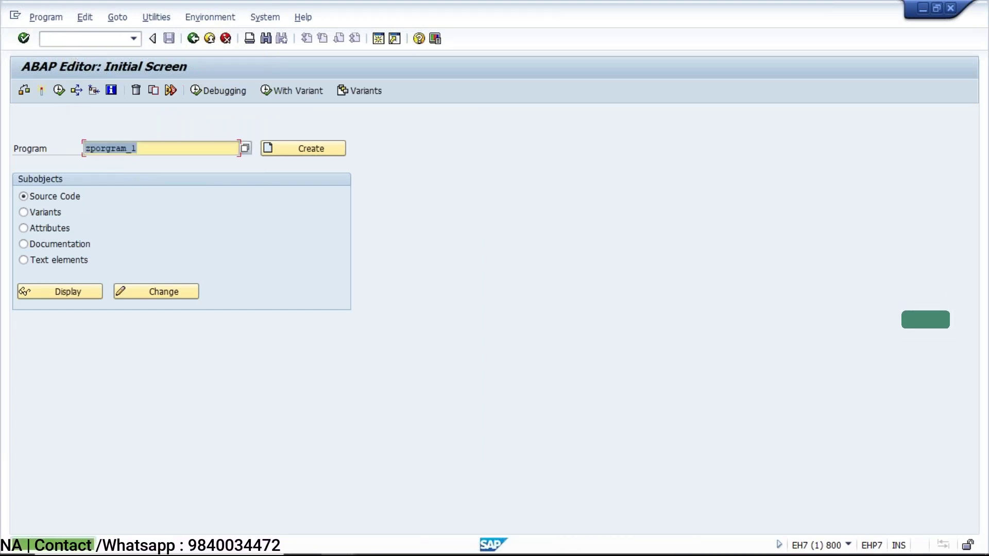
{"action": "left_click", "coordinate": [55, 91]}
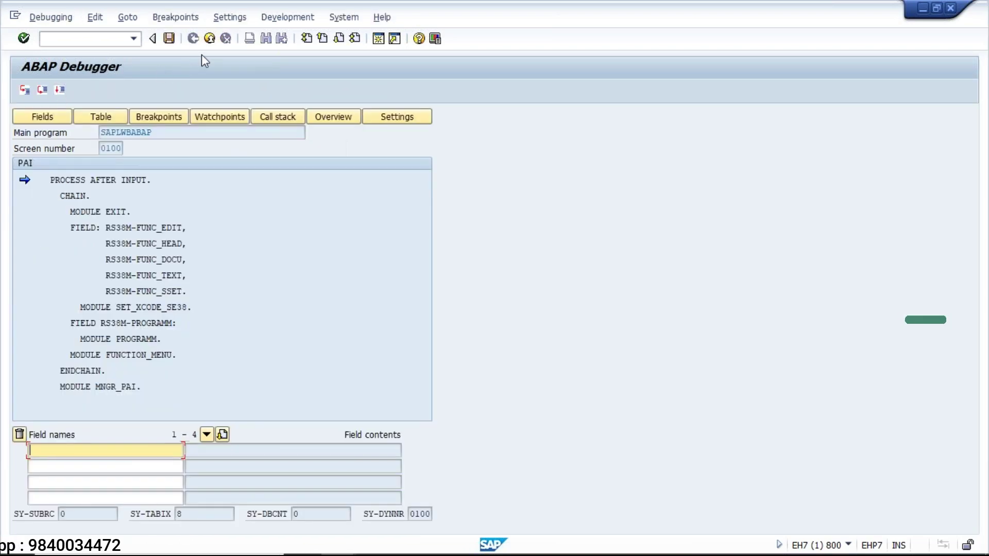
{"action": "left_click", "coordinate": [210, 39]}
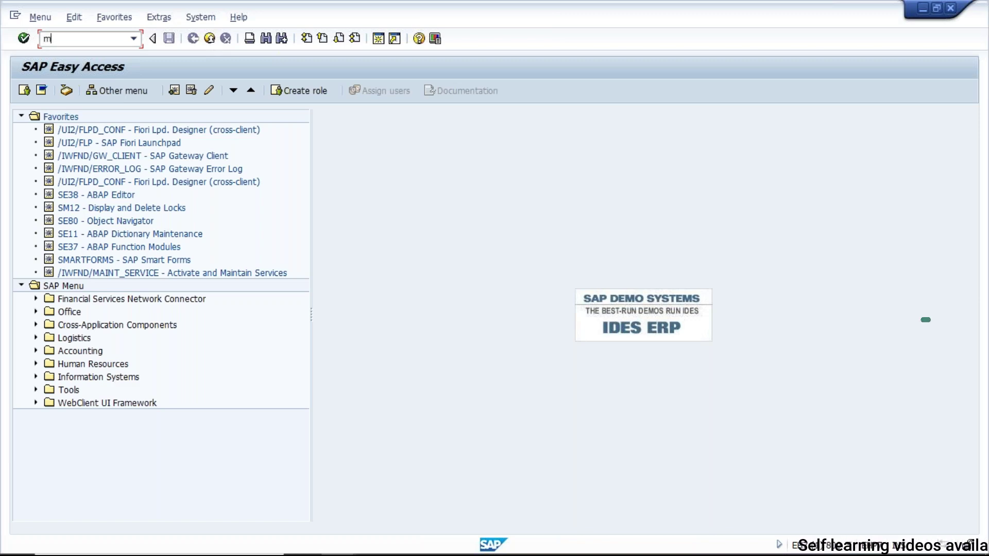
{"action": "key", "text": "Return"}
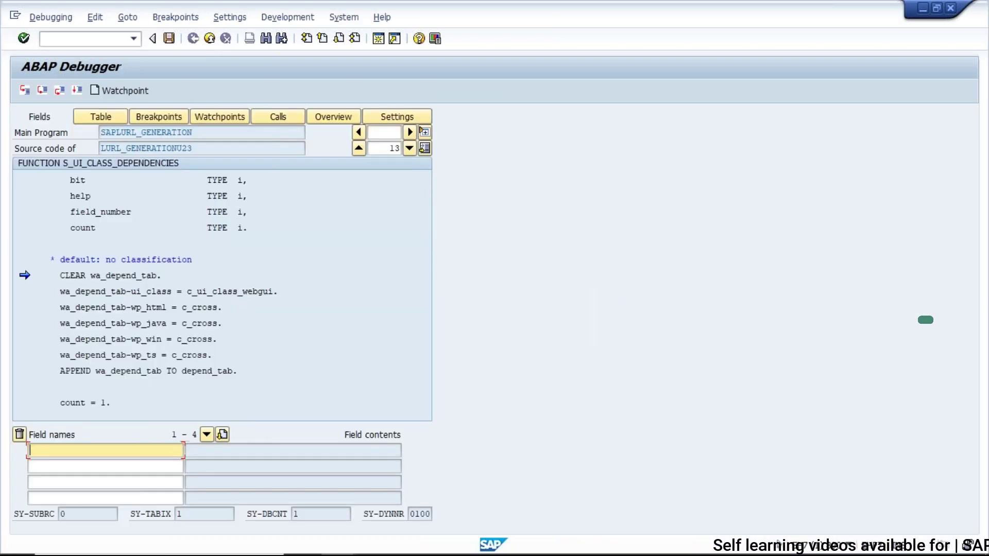
- Exit the debugger without logging off, then start MM01 with material ABC78990812 from history
{"action": "left_click", "coordinate": [209, 39]}
{"action": "left_click", "coordinate": [210, 39]}
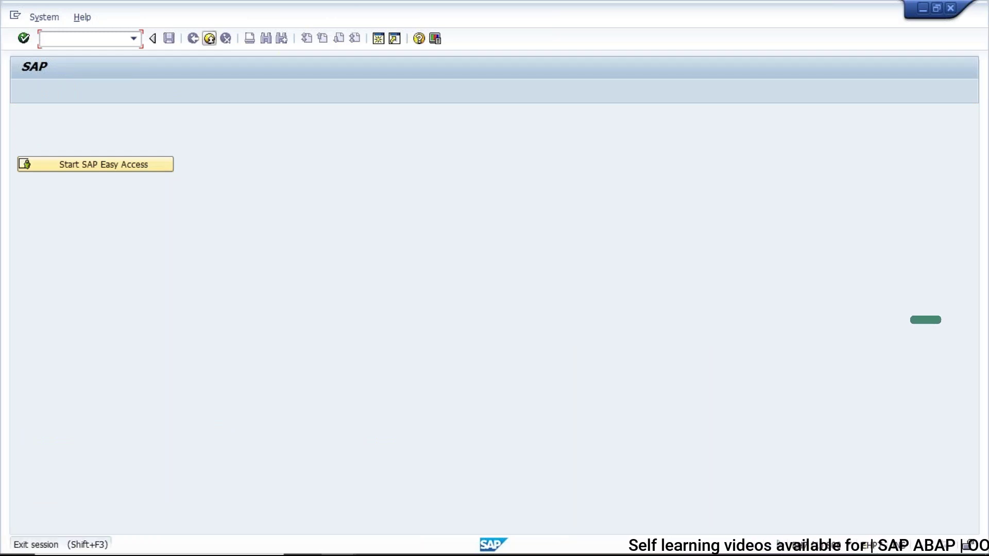
{"action": "left_click", "coordinate": [197, 264]}
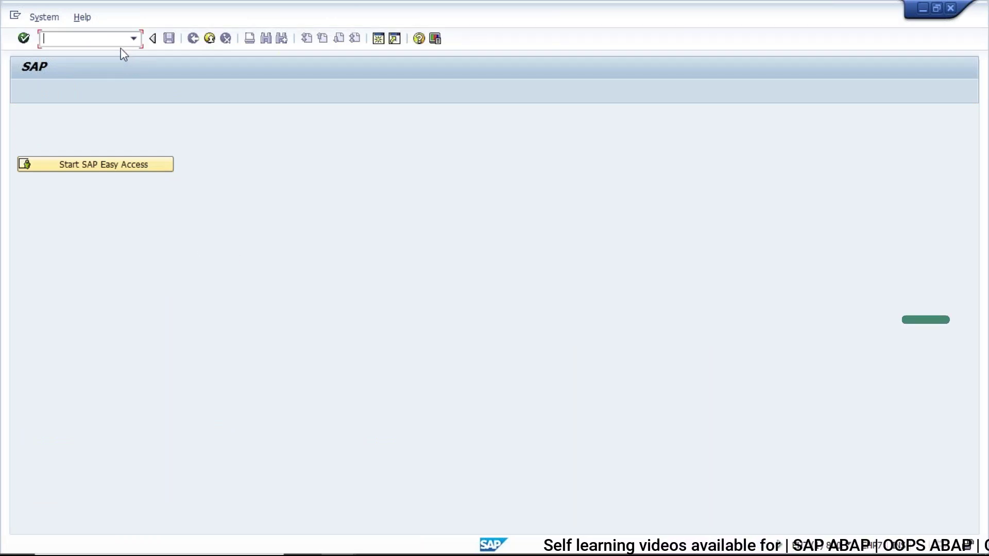
{"action": "key", "text": "Return"}
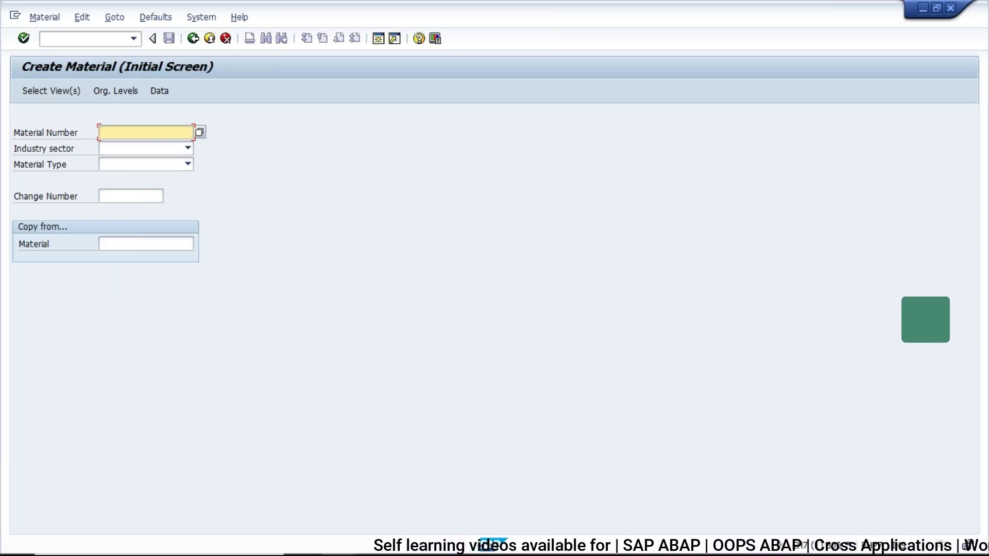
{"action": "type", "text": "a"}
{"action": "key", "text": "Down"}
{"action": "key", "text": "Return"}
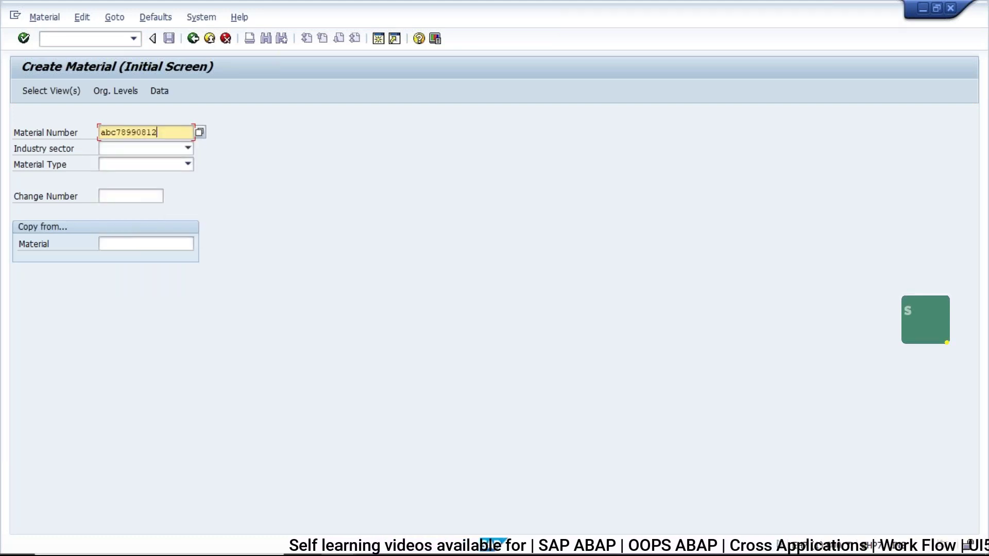
- Set industry sector Chemical Industry and material type Drinks, then confirm to list the views
{"action": "left_click", "coordinate": [131, 148]}
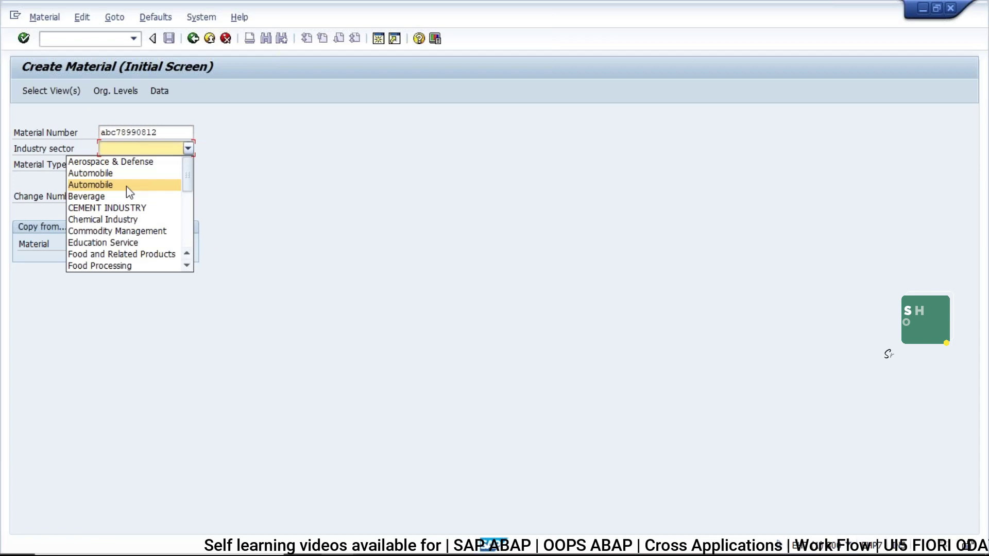
{"action": "left_click", "coordinate": [123, 219]}
{"action": "left_click", "coordinate": [124, 167]}
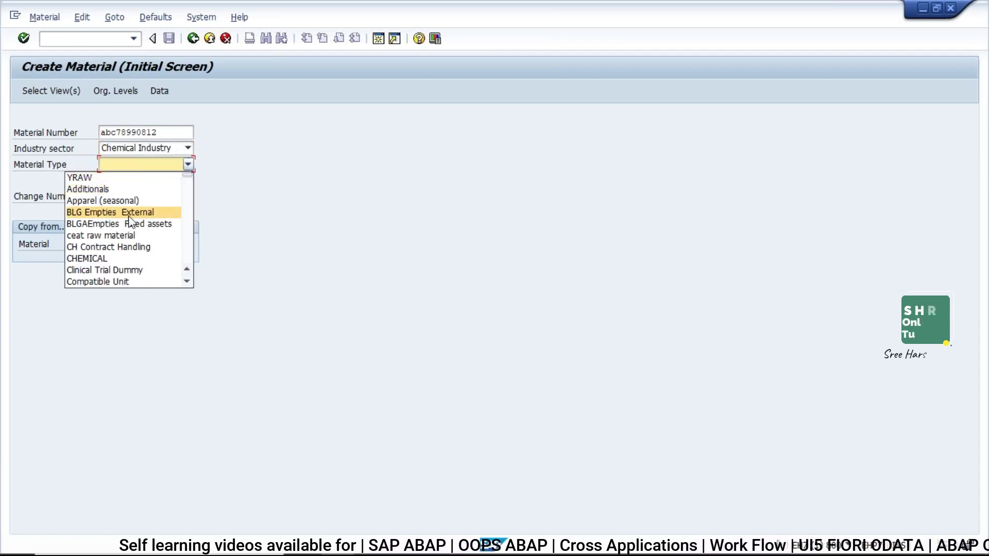
{"action": "scroll", "coordinate": [82, 253], "scroll_direction": "down", "scroll_amount": 3}
{"action": "scroll", "coordinate": [82, 278], "scroll_direction": "down", "scroll_amount": 4}
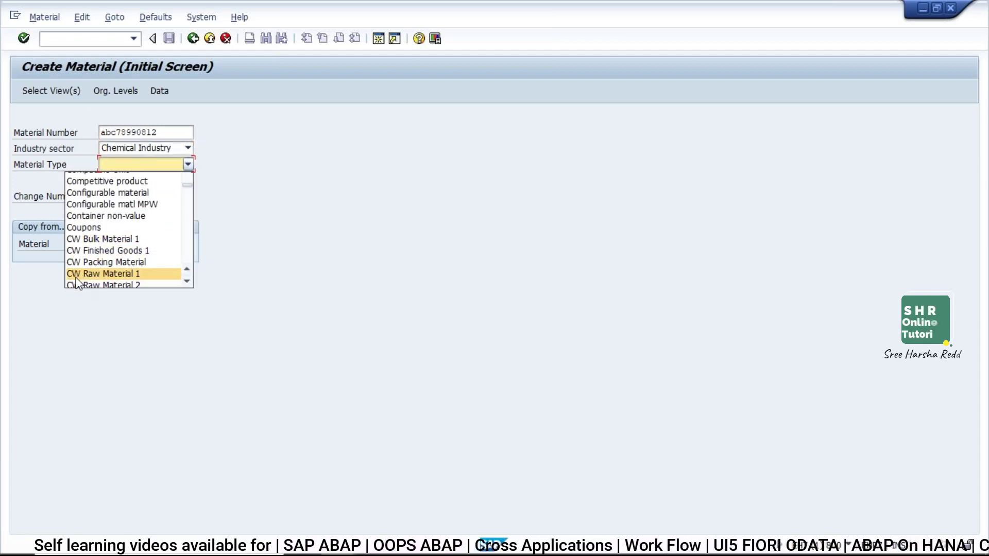
{"action": "left_click", "coordinate": [82, 282]}
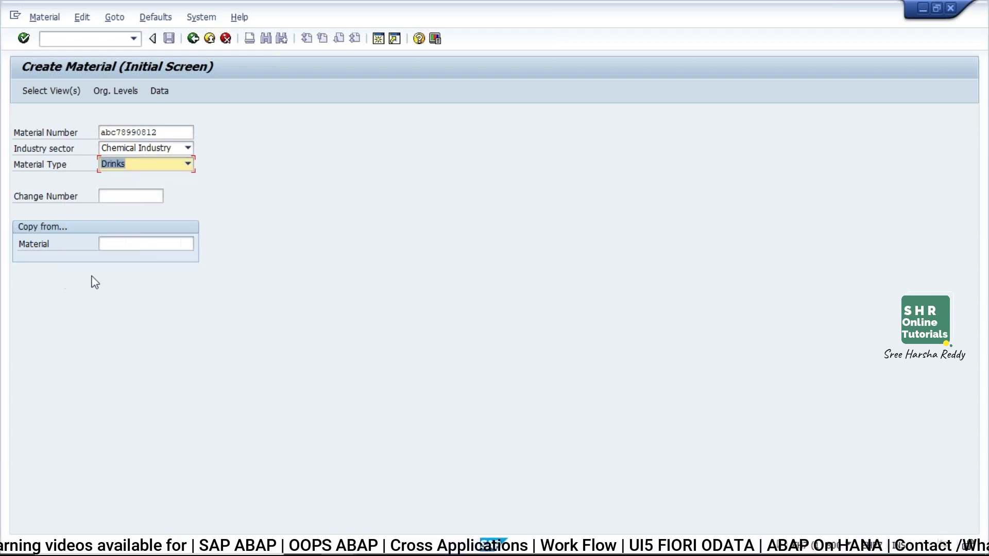
{"action": "key", "text": "Return"}
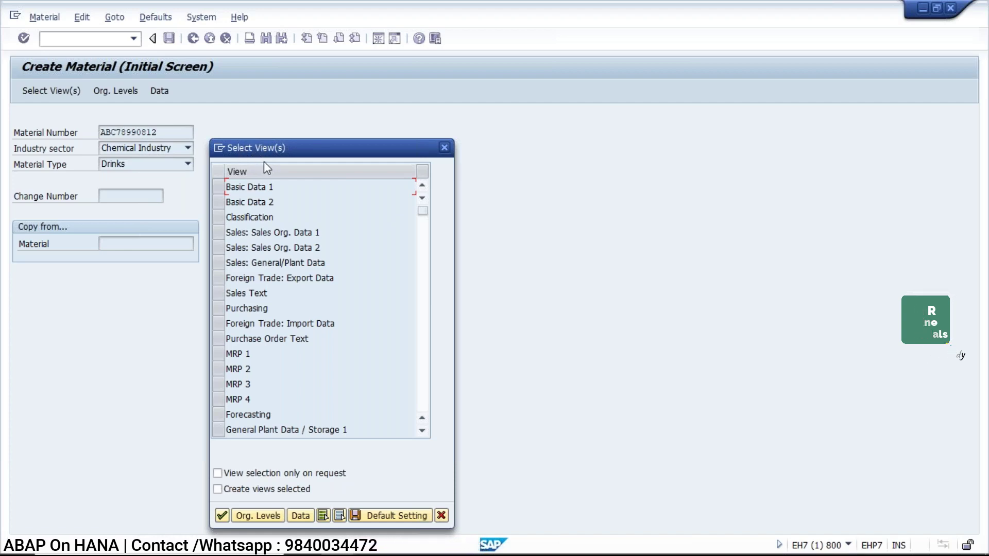
- Close the Select View(s) pop-up and show the Windows desktop
{"action": "left_click", "coordinate": [443, 148]}
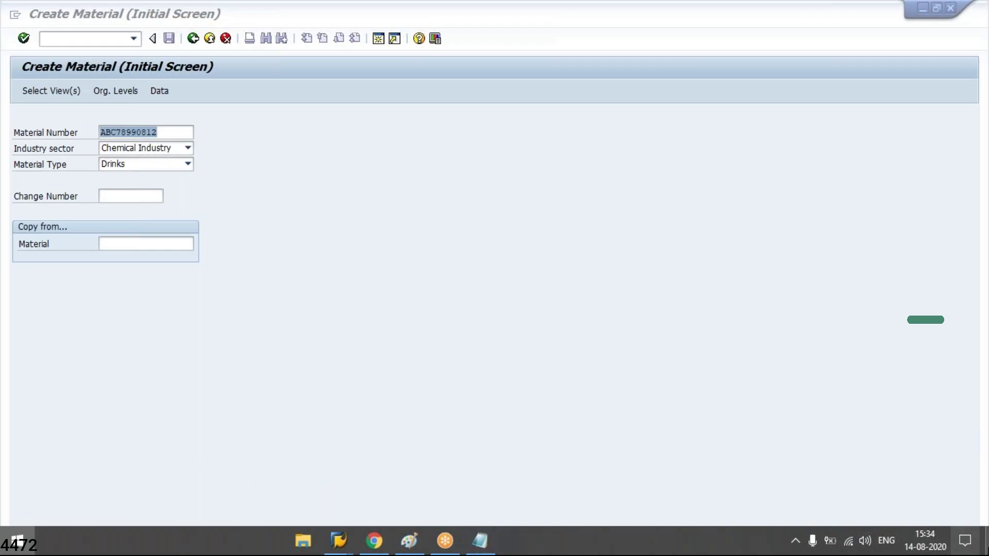
{"action": "left_click", "coordinate": [16, 541]}
{"action": "key", "text": "Escape"}
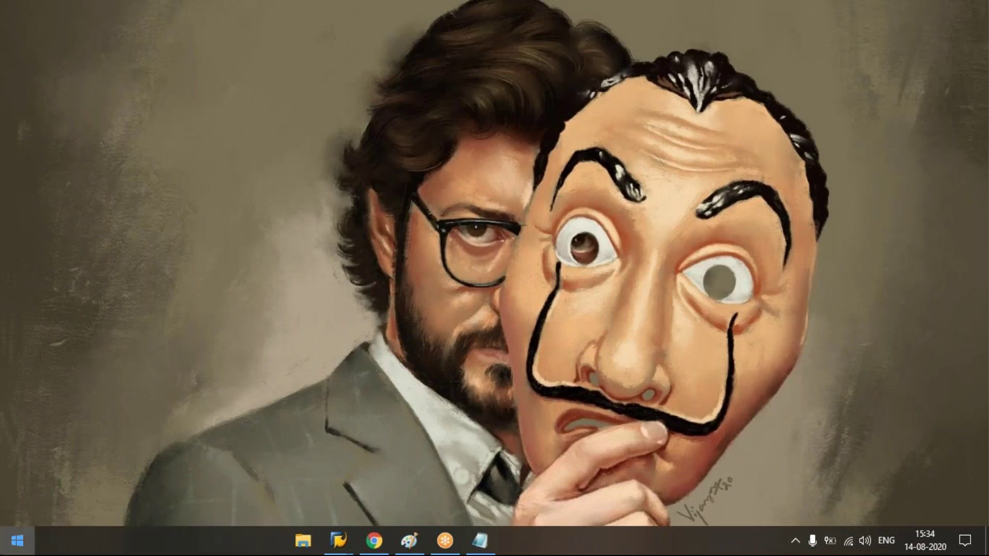
- Start a blank Notepad, then browse File Explorer to This PC > Desktop and select Pop up debugger
{"action": "type", "text": "note"}
{"action": "key", "text": "Return"}
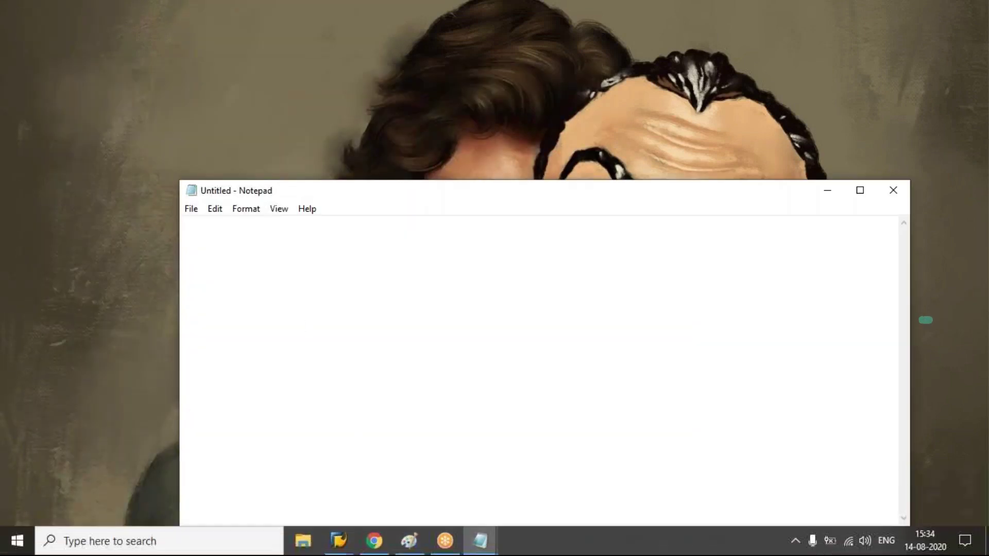
{"action": "left_click", "coordinate": [309, 544]}
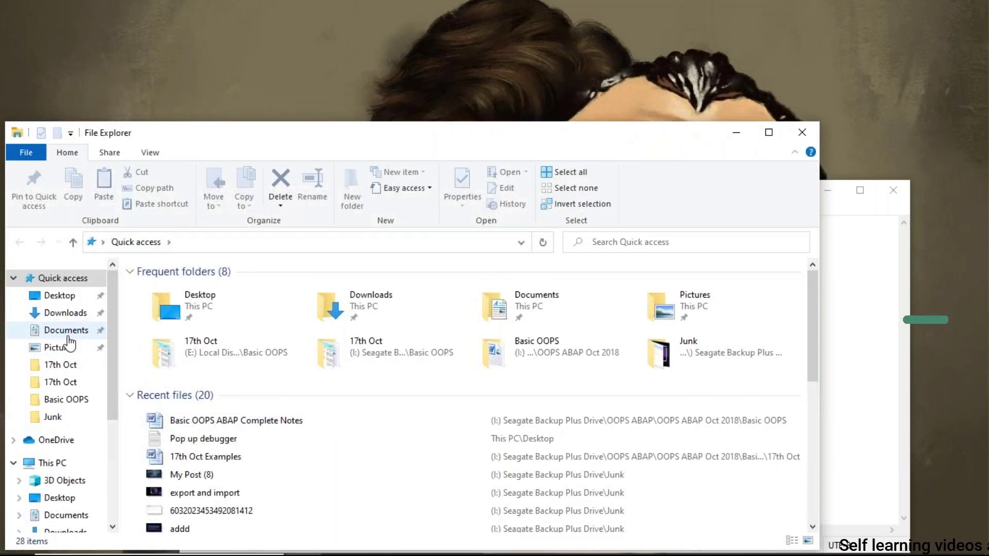
{"action": "left_click", "coordinate": [52, 463]}
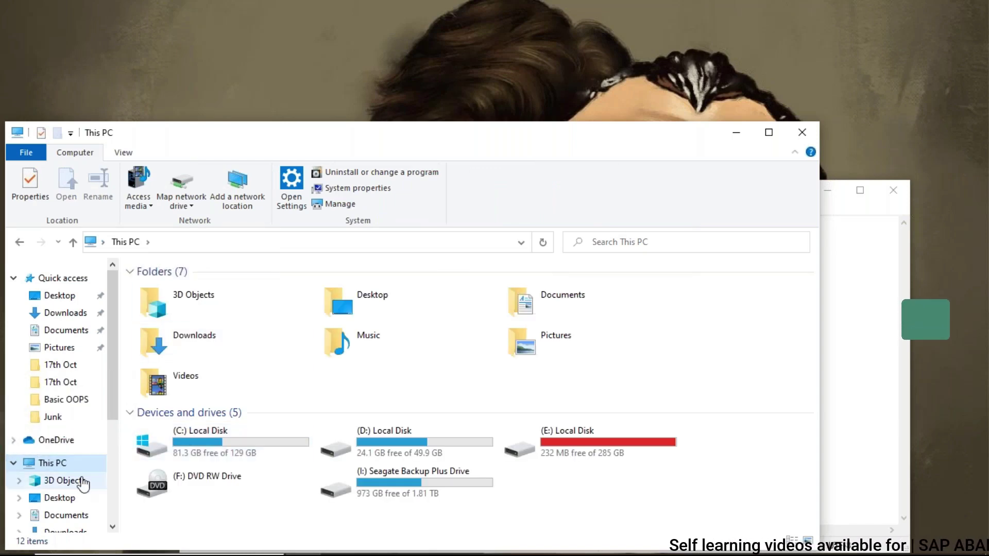
{"action": "left_click", "coordinate": [59, 498]}
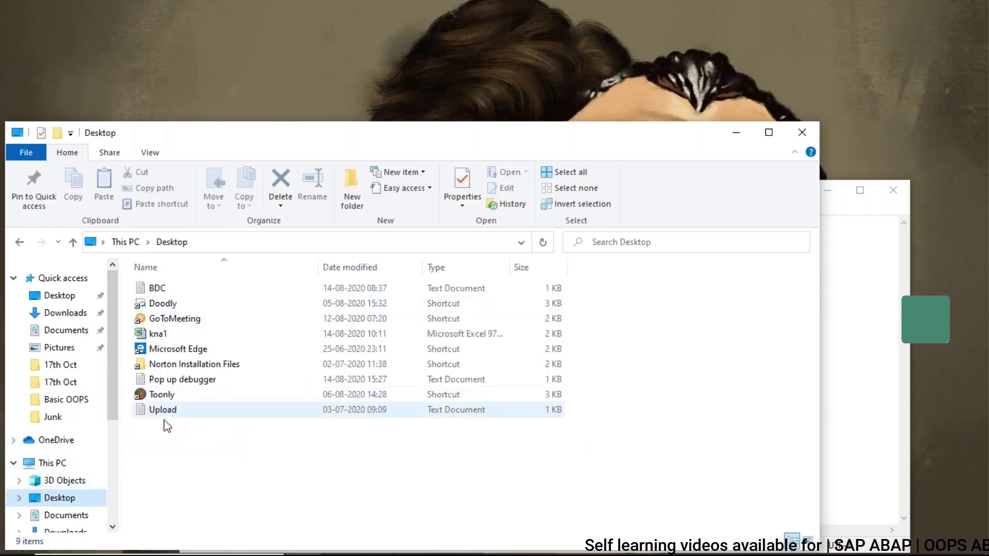
{"action": "left_click", "coordinate": [163, 379]}
- Open the Pop up debugger file to review its /H command, then close it and File Explorer
{"action": "double_click", "coordinate": [163, 379]}
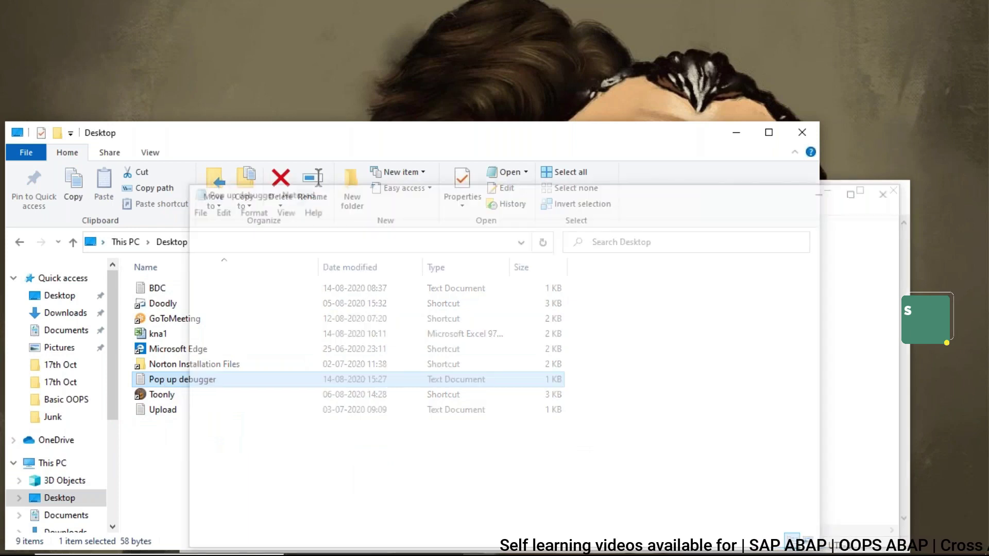
{"action": "left_click_drag", "start_coordinate": [390, 297], "coordinate": [180, 228]}
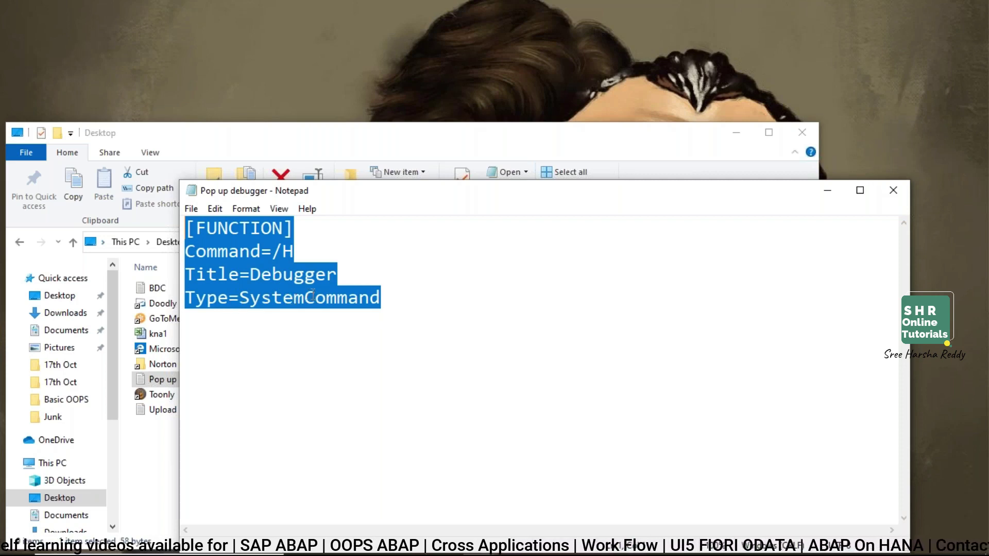
{"action": "left_click", "coordinate": [886, 195]}
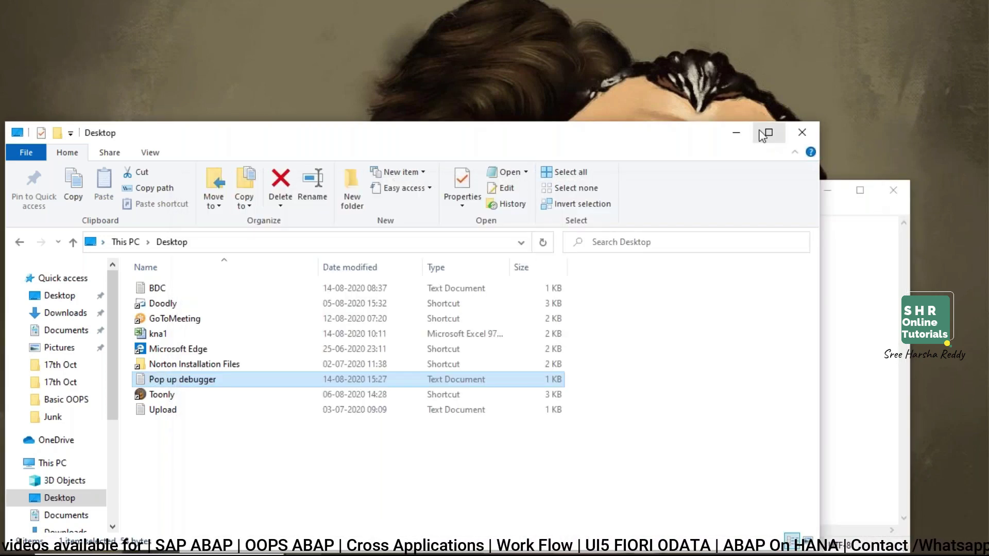
{"action": "left_click", "coordinate": [769, 133]}
{"action": "double_click", "coordinate": [148, 254]}
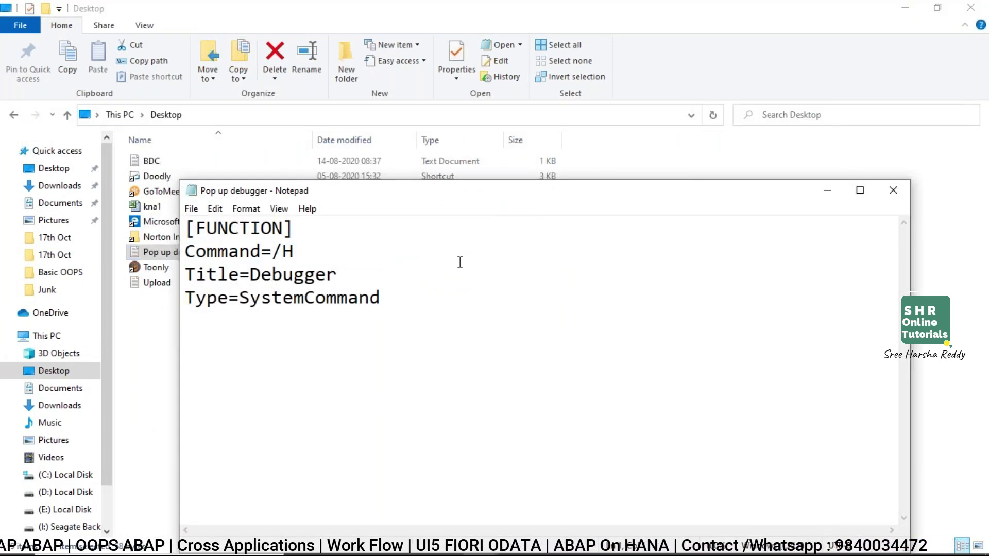
{"action": "left_click", "coordinate": [893, 190]}
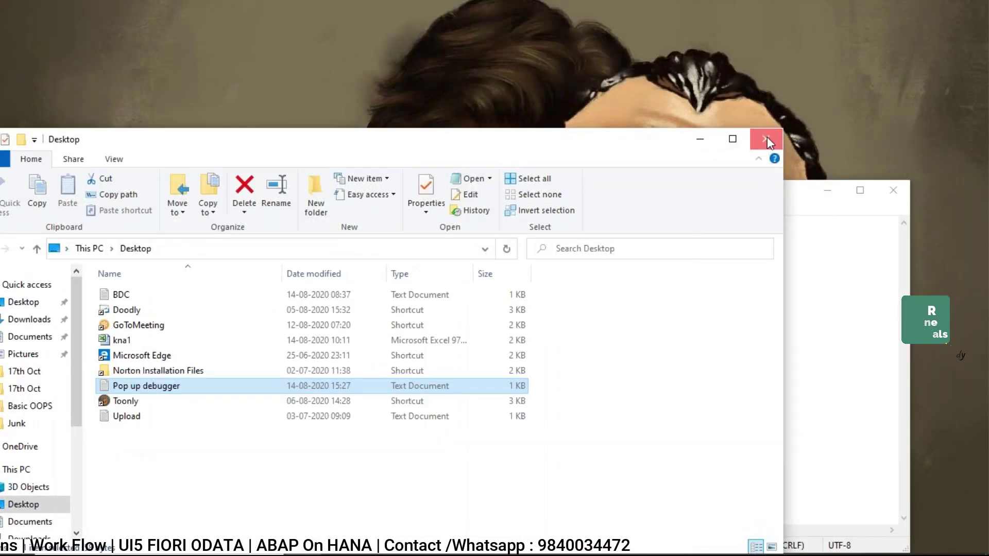
{"action": "left_click", "coordinate": [970, 7]}
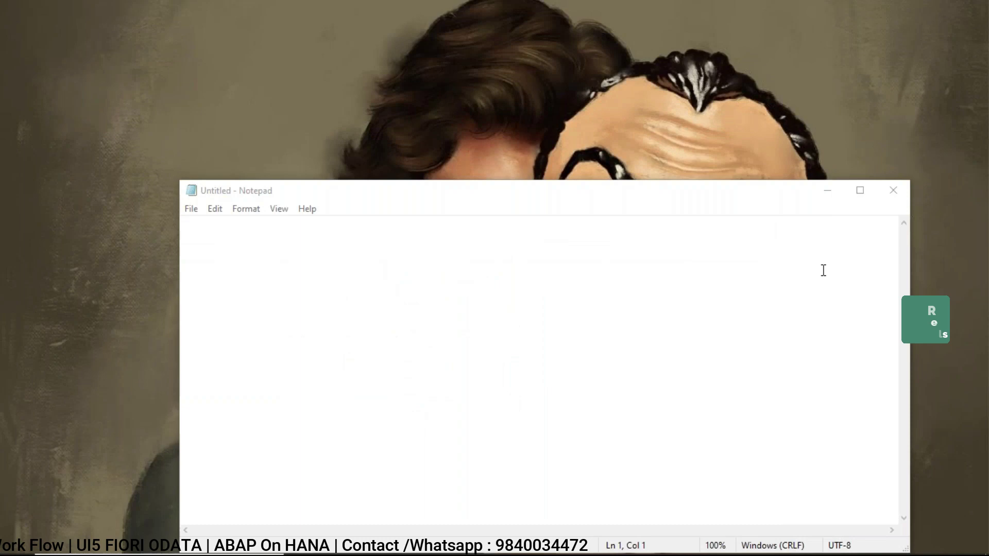
- Close the blank Notepad and return SAP from Create Material to the start screen
{"action": "left_click", "coordinate": [894, 195]}
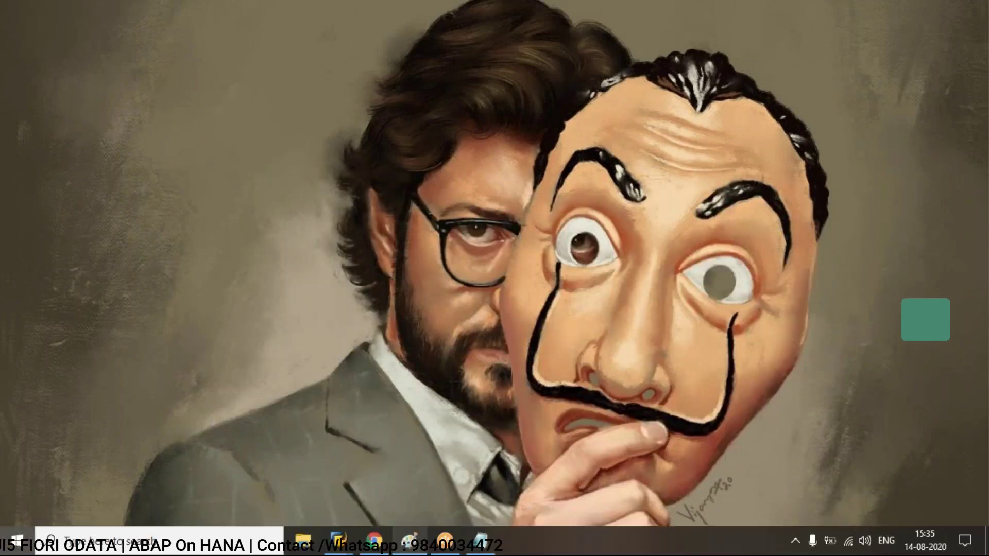
{"action": "key", "text": "super"}
{"action": "mouse_move", "coordinate": [332, 549]}
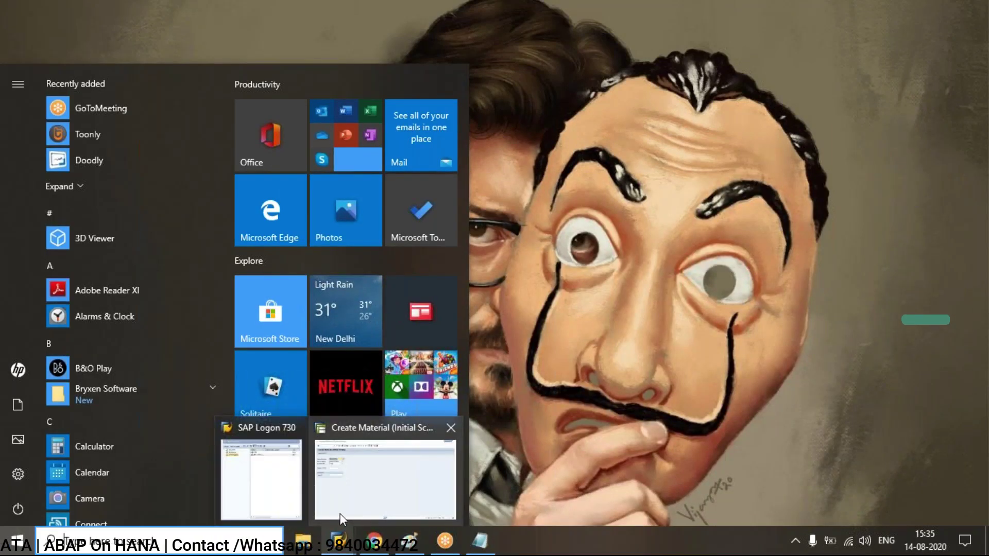
{"action": "left_click", "coordinate": [340, 514]}
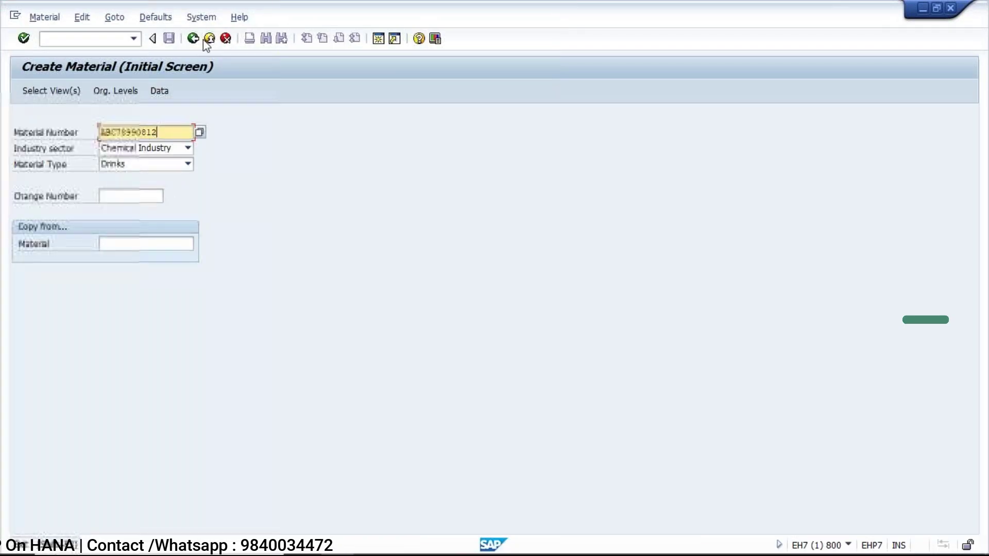
{"action": "left_click", "coordinate": [206, 40]}
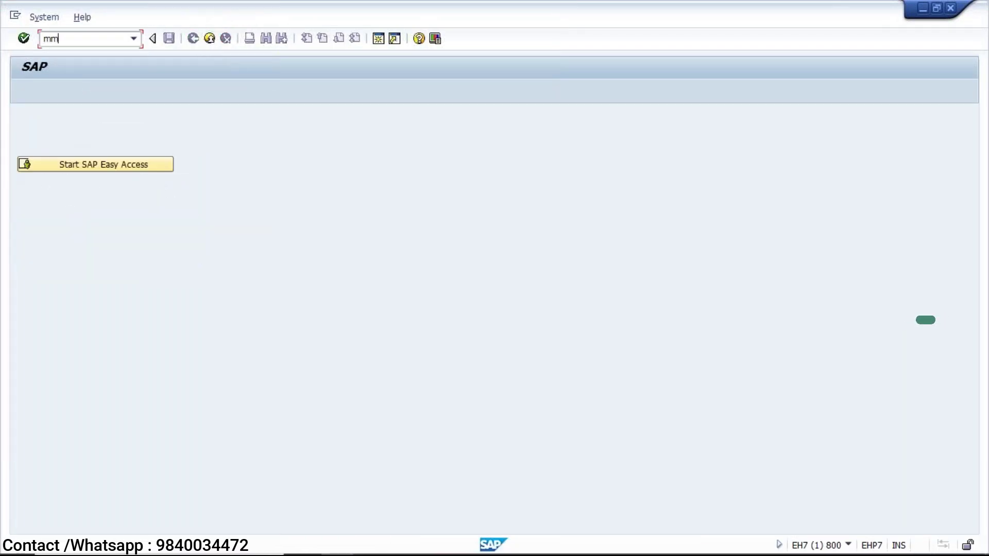
- Run MM01 again with material ABC78990812 and confirm to reach Select View(s)
{"action": "type", "text": "01"}
{"action": "key", "text": "Return"}
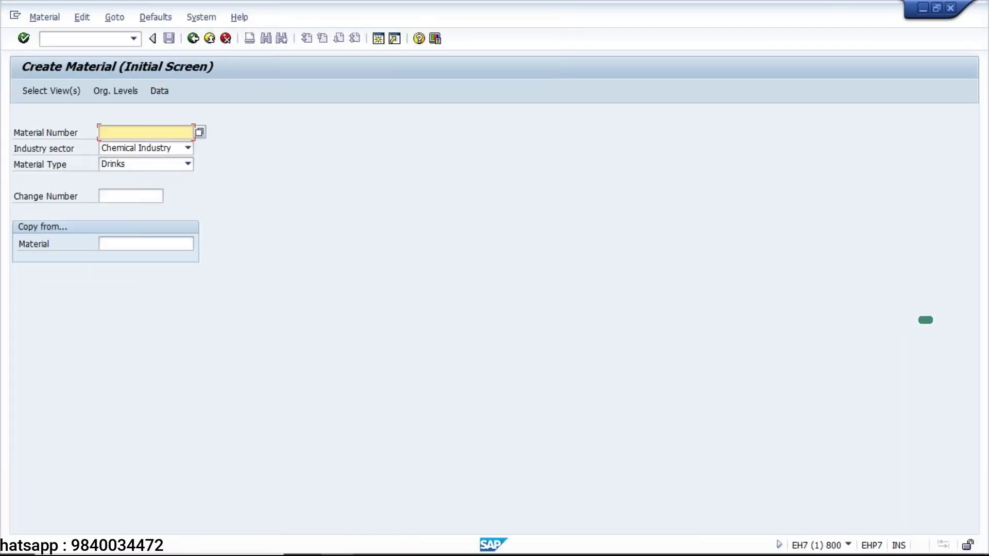
{"action": "type", "text": "a"}
{"action": "key", "text": "Down"}
{"action": "key", "text": "Return"}
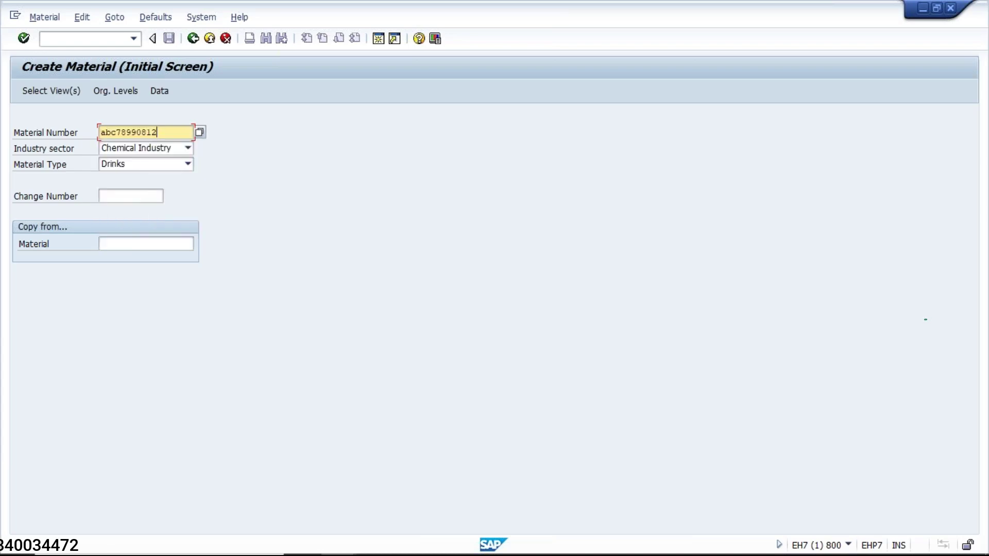
{"action": "key", "text": "Return"}
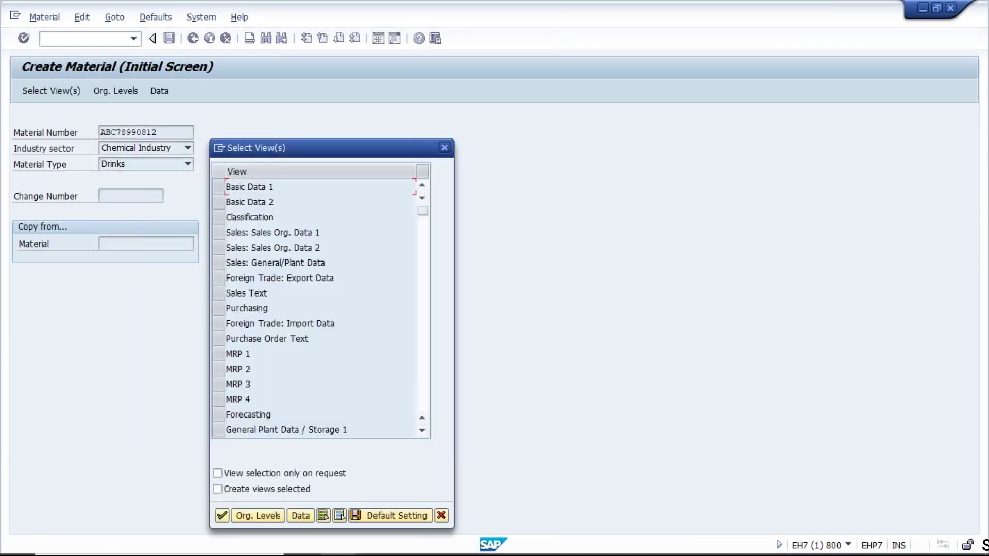
- Open File Explorer on Desktop, move it aside, and drag Pop up debugger onto Select View(s)
{"action": "key", "text": "super"}
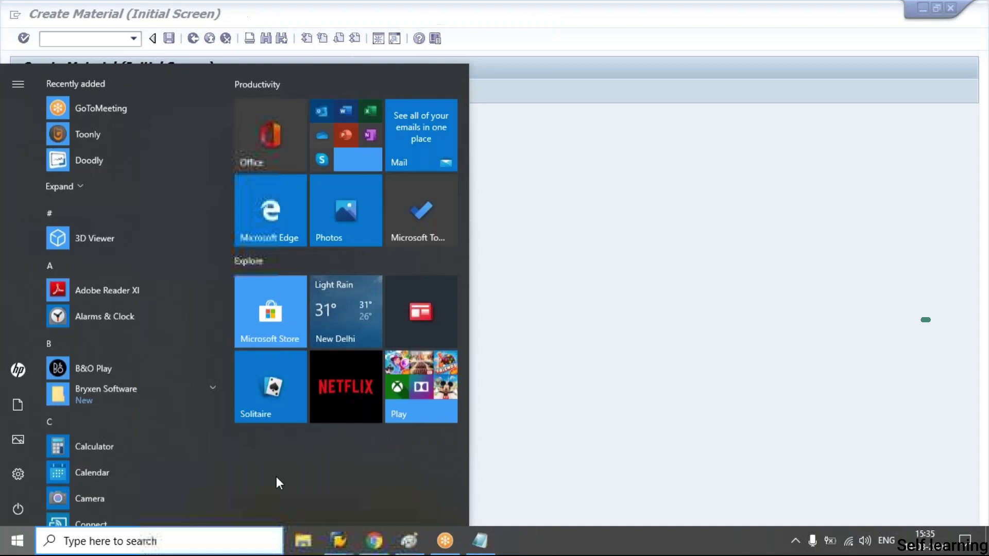
{"action": "key", "text": "Escape"}
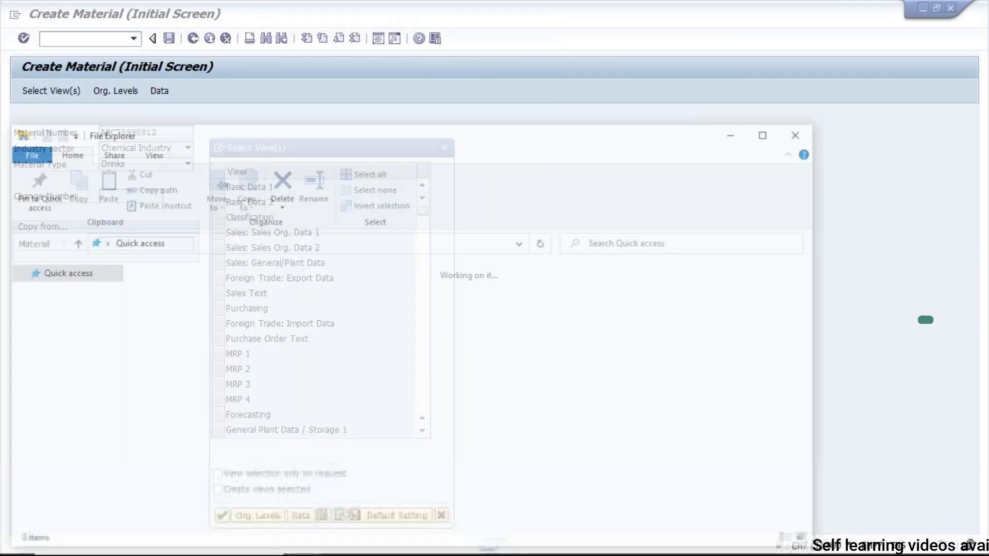
{"action": "key", "text": "super+e"}
{"action": "double_click", "coordinate": [171, 297]}
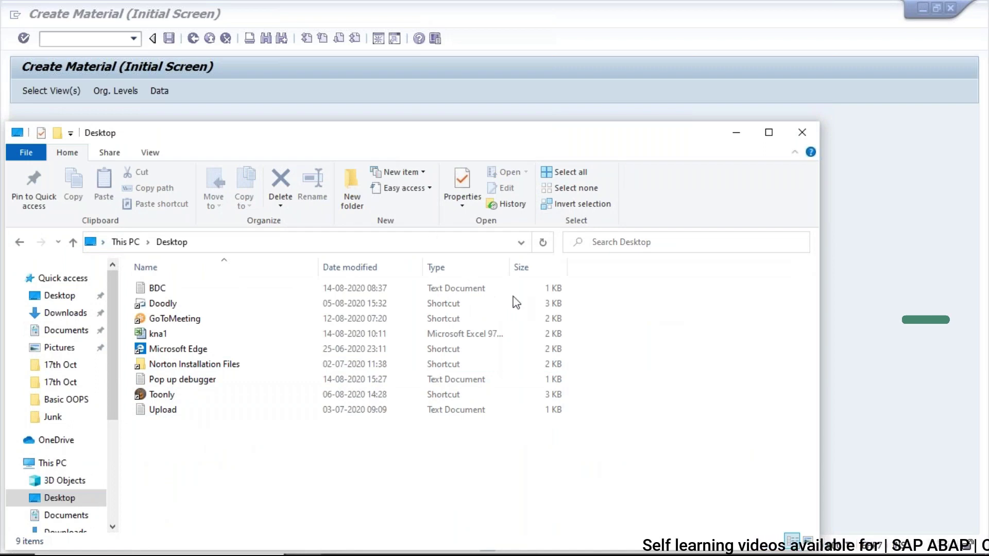
{"action": "left_click_drag", "start_coordinate": [432, 136], "coordinate": [791, 135]}
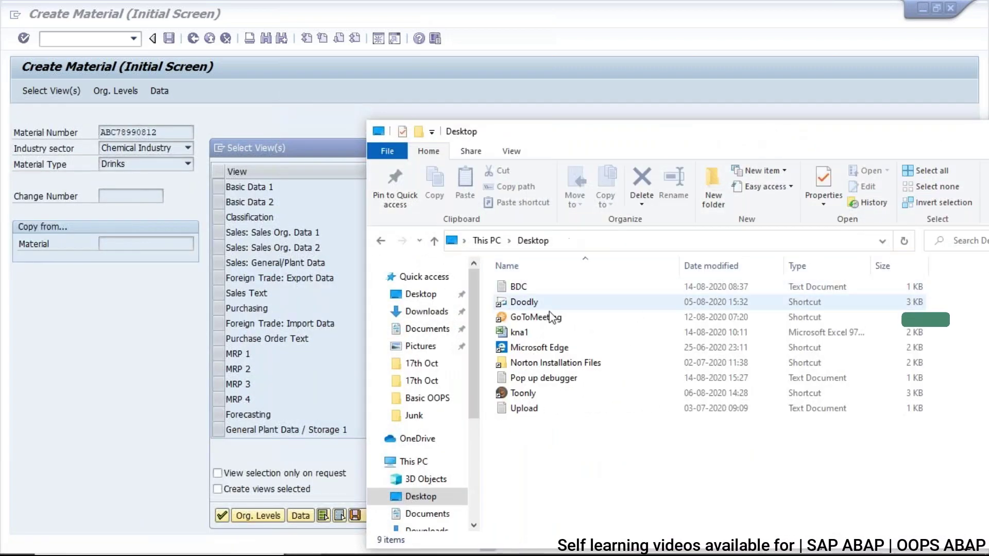
{"action": "left_click", "coordinate": [520, 381]}
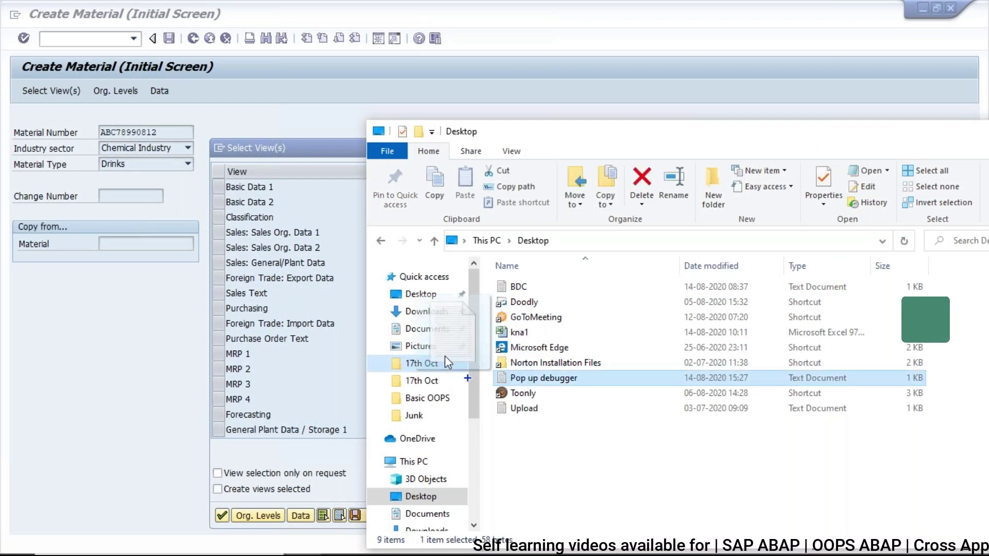
{"action": "left_click_drag", "start_coordinate": [304, 284], "coordinate": [303, 282]}
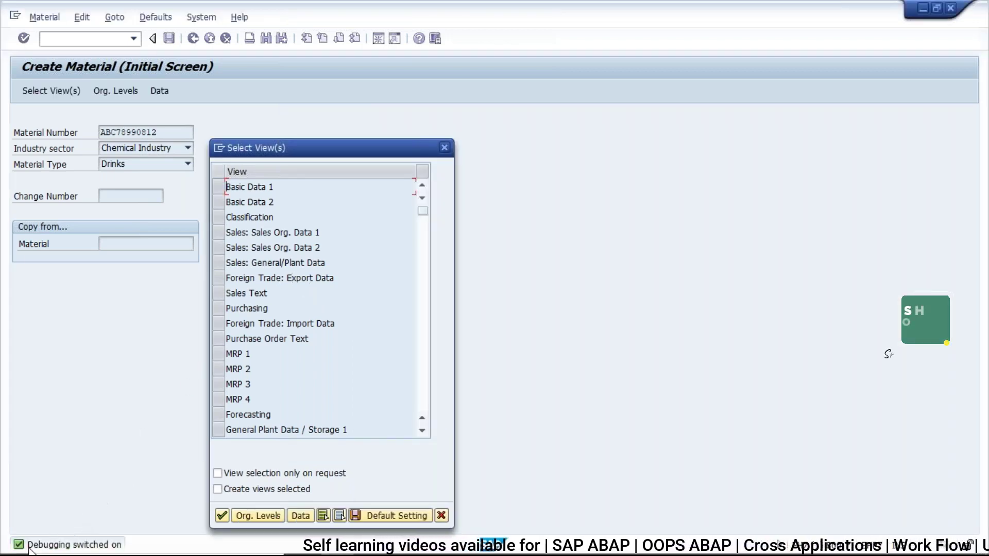
- Continue from Select View(s) so the ABAP Debugger stops in SAPLMGMM screen 0070, then press F8
{"action": "left_click", "coordinate": [225, 516]}
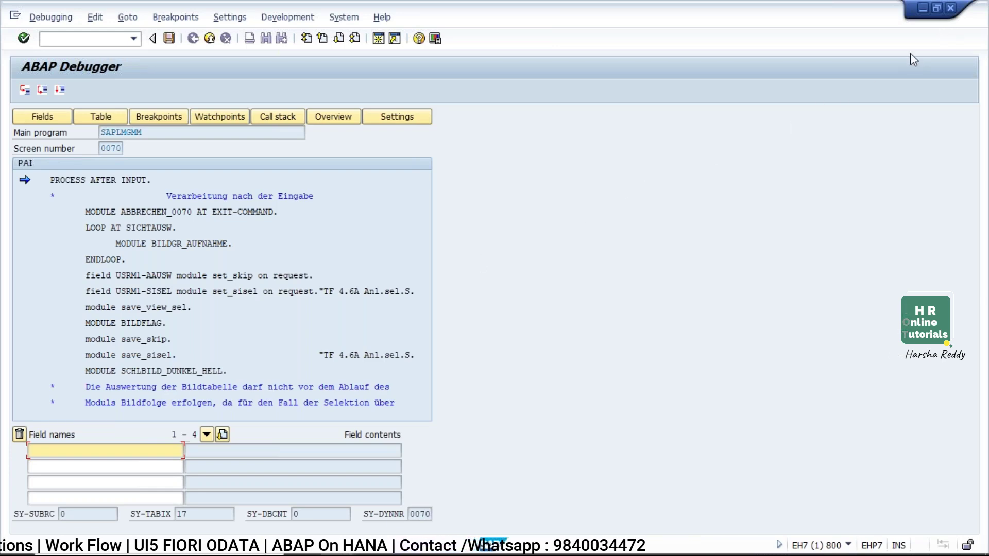
{"action": "key", "text": "F8"}
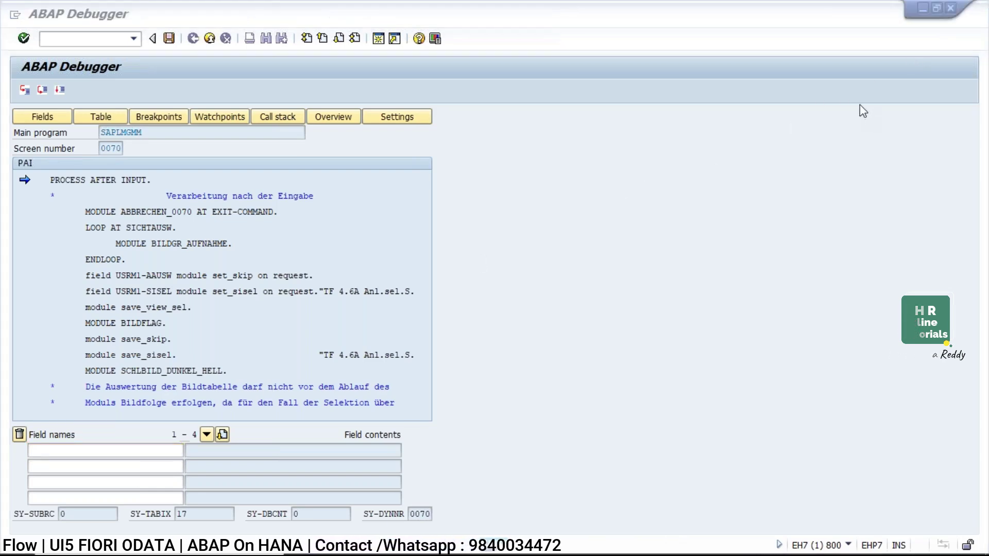